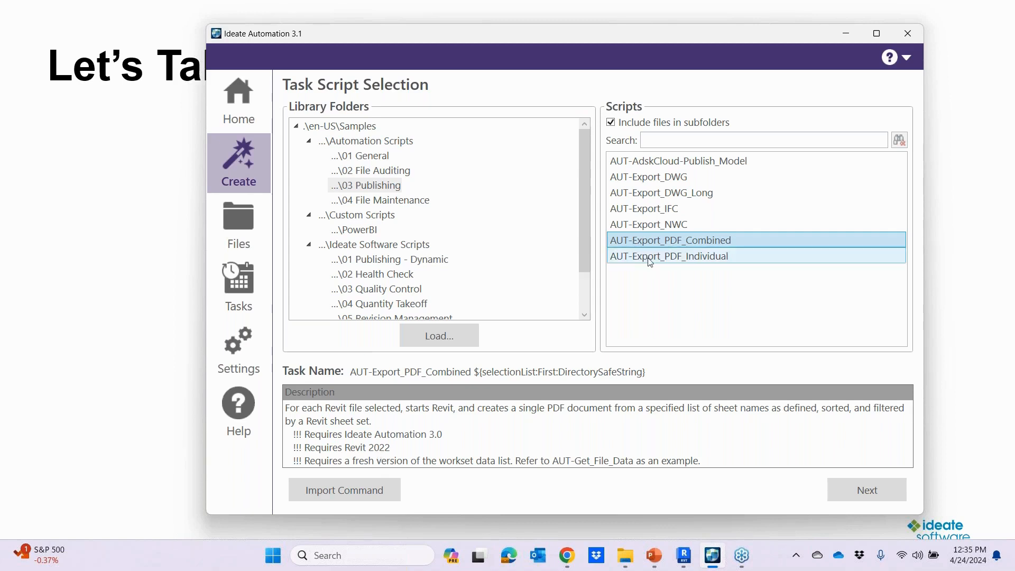
# Step: Review the descriptions of the AUT-Export_DWG publishing script and the ISW-Health_Check script in 02 Health Check
pyautogui.click(659, 179)
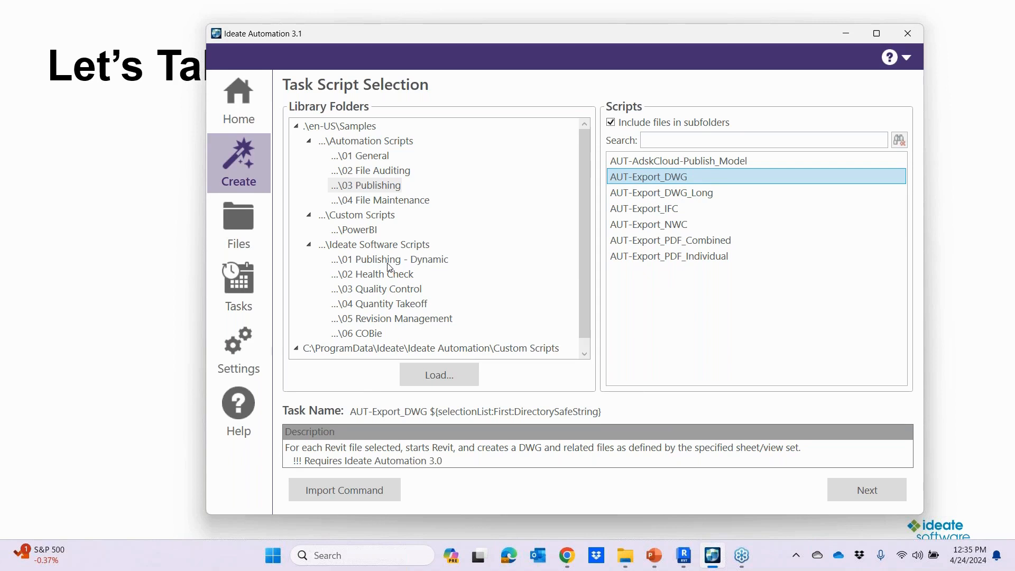
pyautogui.click(392, 278)
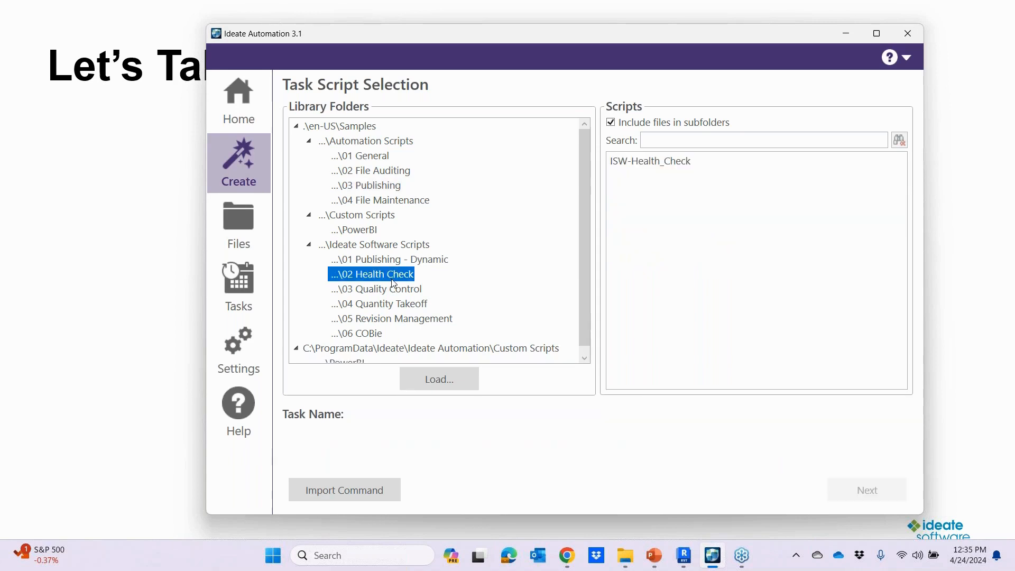
pyautogui.click(658, 167)
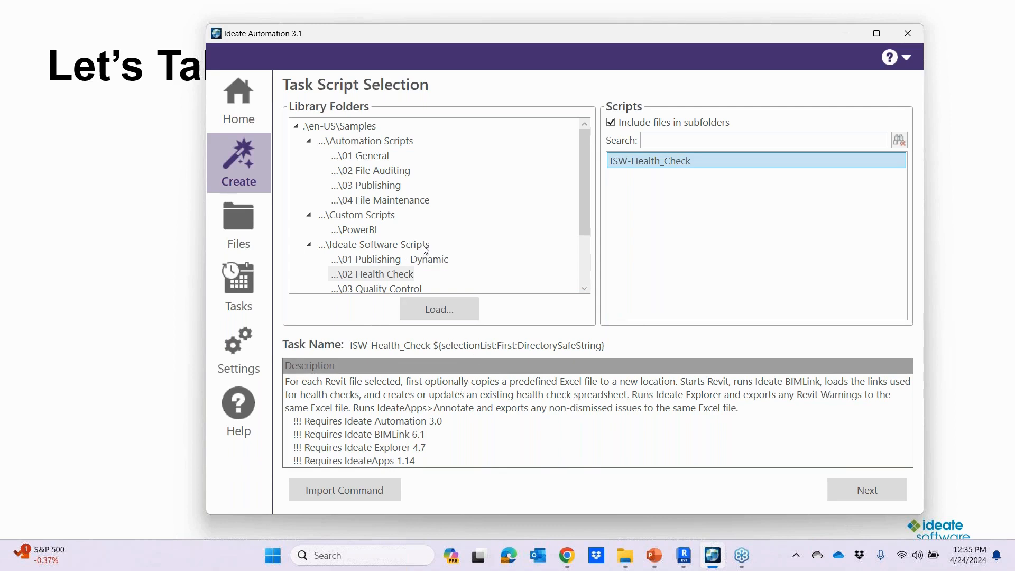
# Step: Choose the AUT-Export_PDF_Combined script from the 03 Publishing folder and continue to its task variables
pyautogui.click(377, 189)
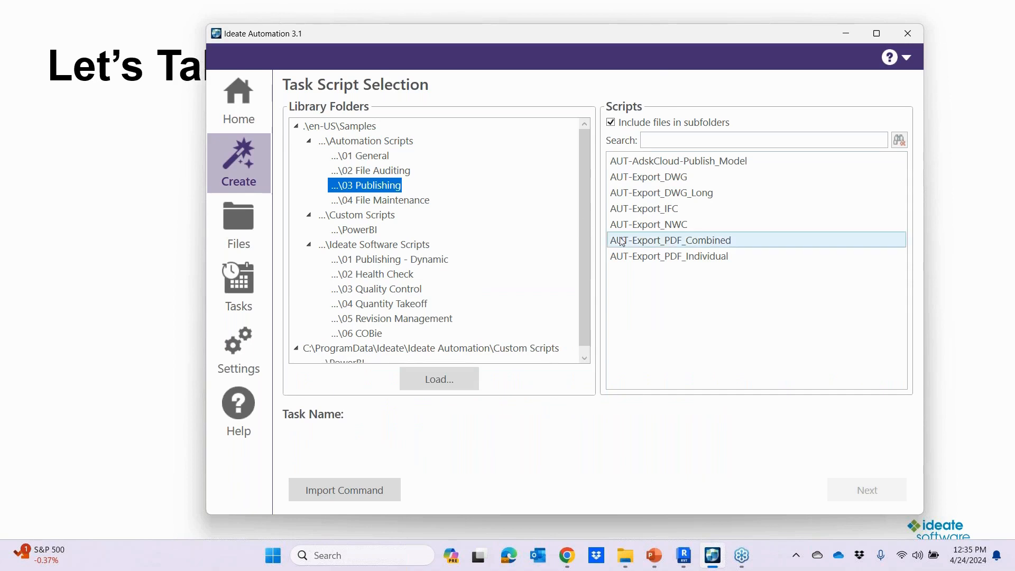
pyautogui.click(669, 243)
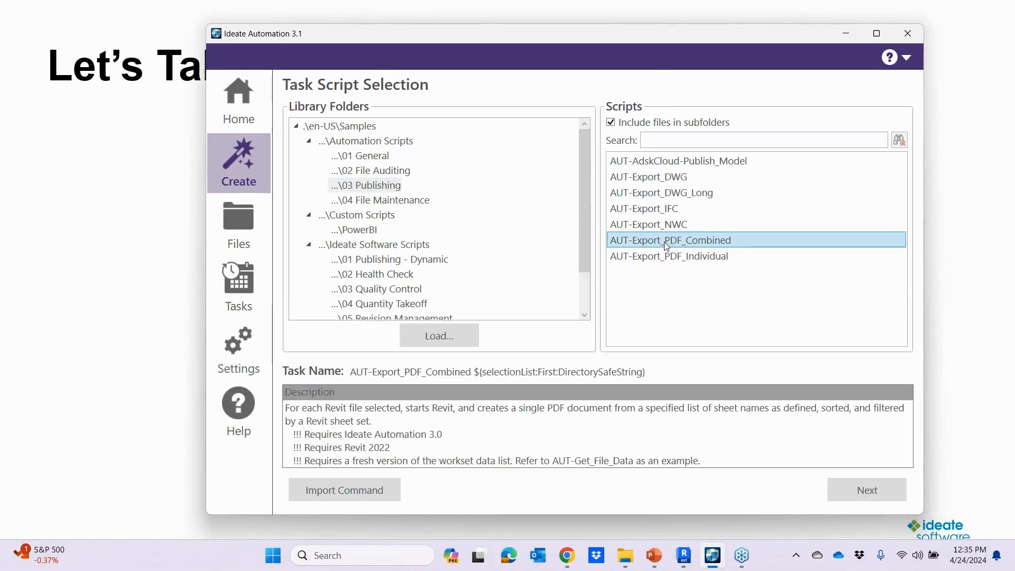
pyautogui.click(865, 493)
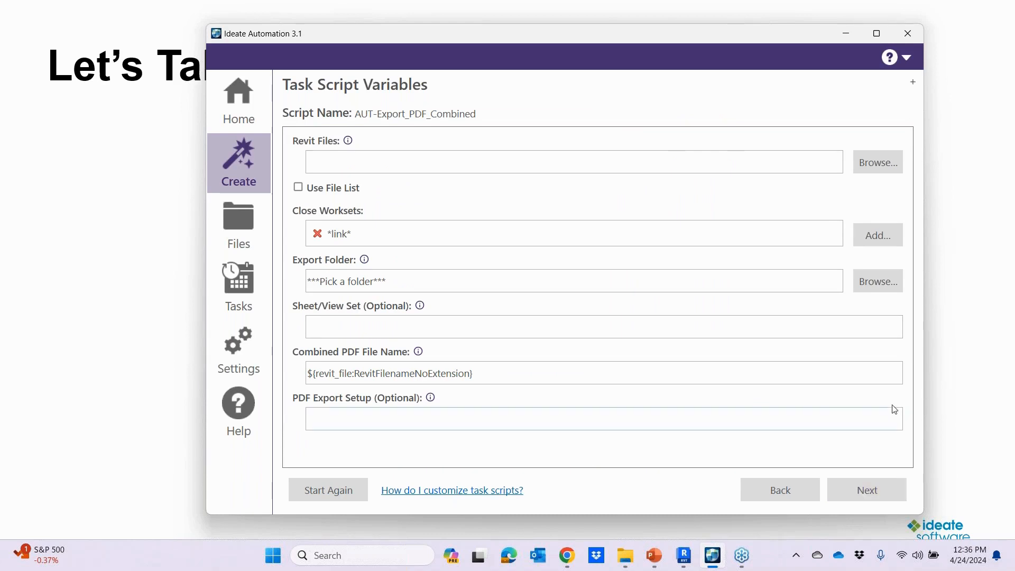
# Step: Browse for Revit files and list the live cloud models of the ADN ideateinc account
pyautogui.click(874, 169)
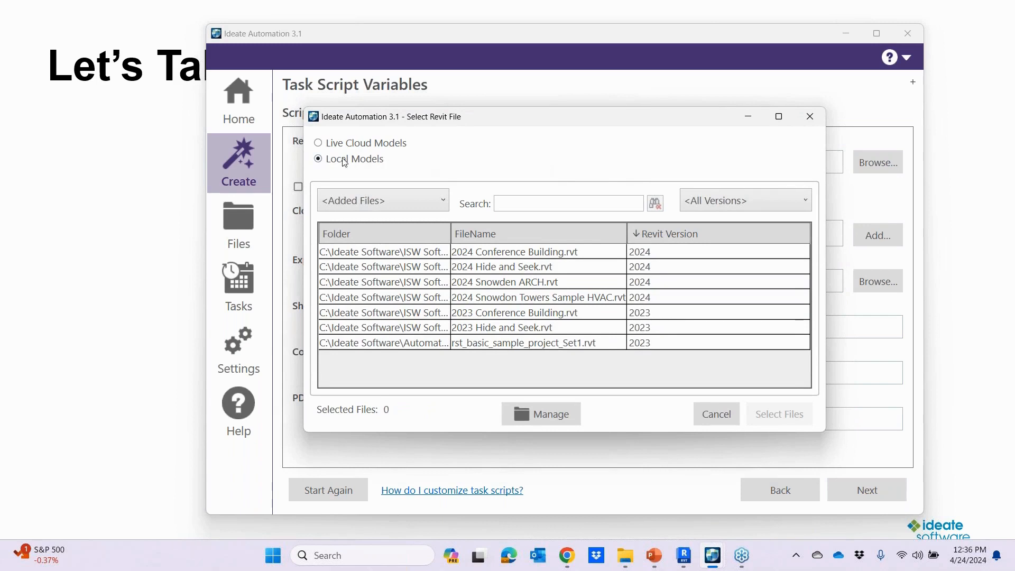
pyautogui.click(318, 143)
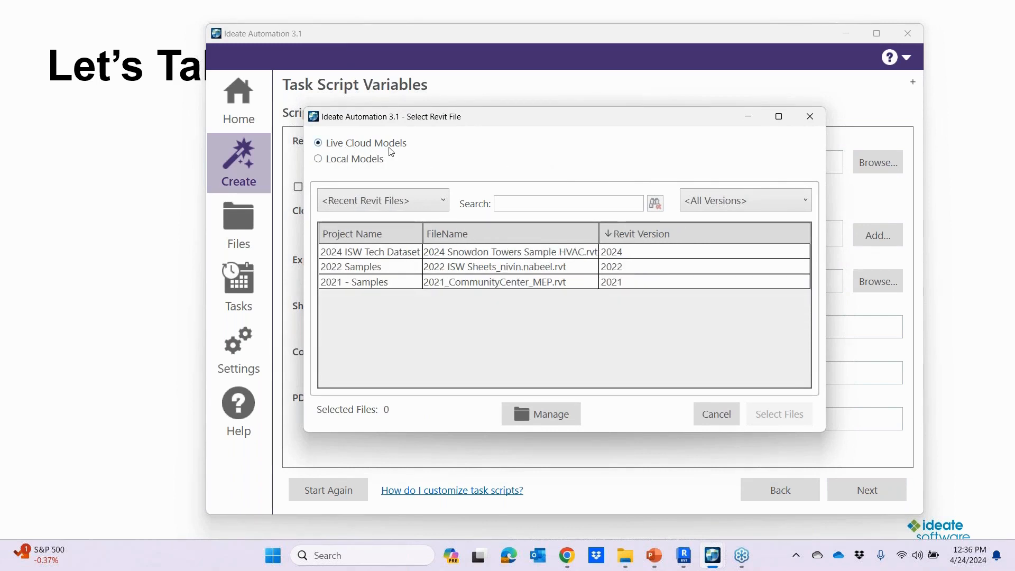
pyautogui.click(412, 203)
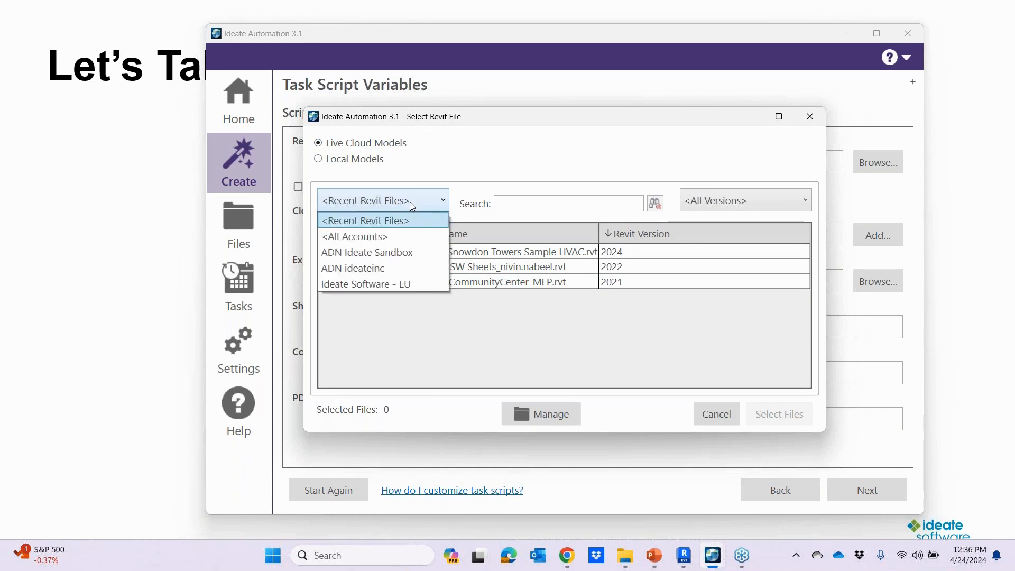
pyautogui.click(393, 269)
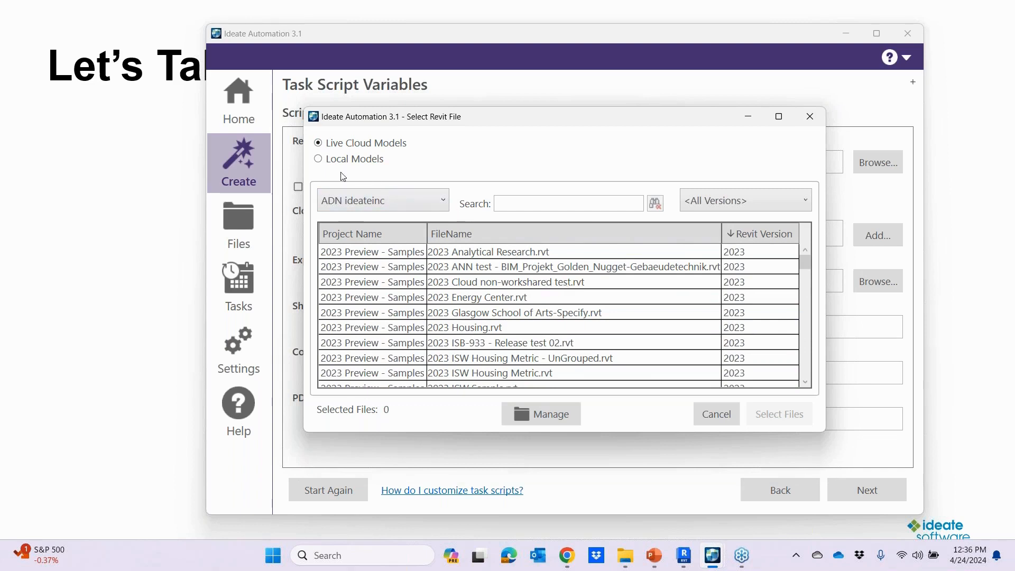
# Step: Select the local model rst_basic_sample_project_Set1.rvt as the Revit file for the task
pyautogui.click(329, 161)
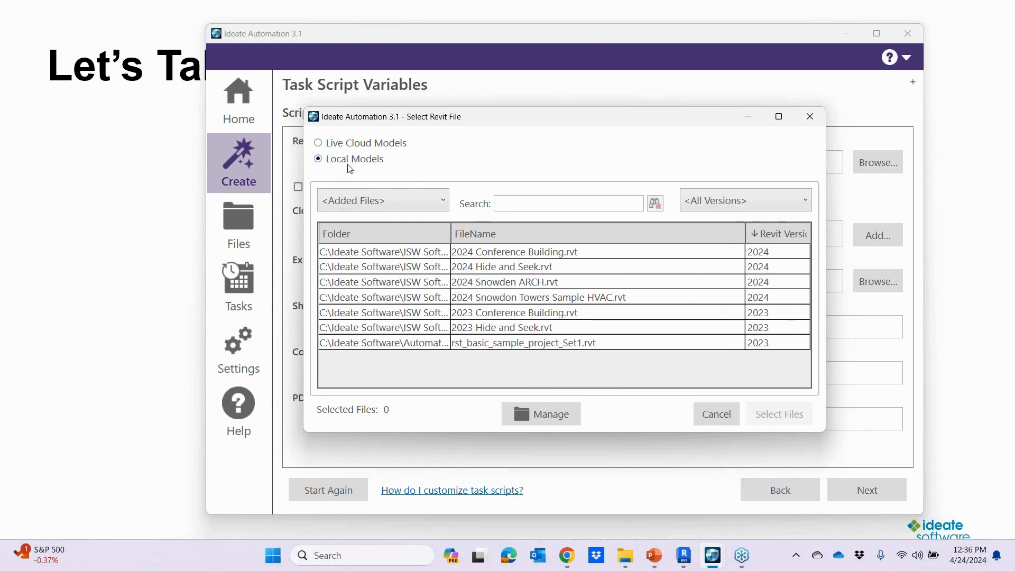
pyautogui.click(611, 347)
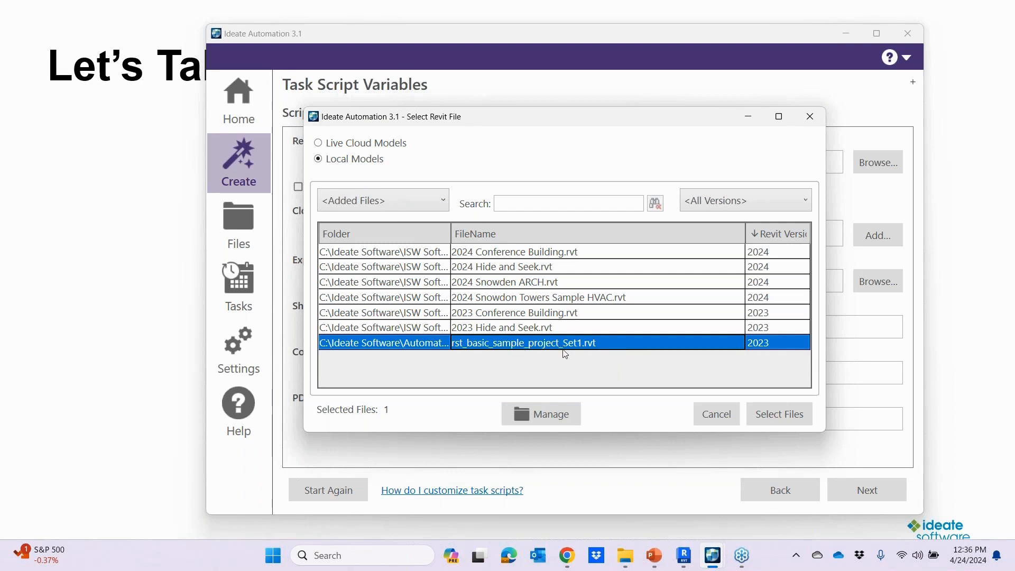
pyautogui.click(787, 415)
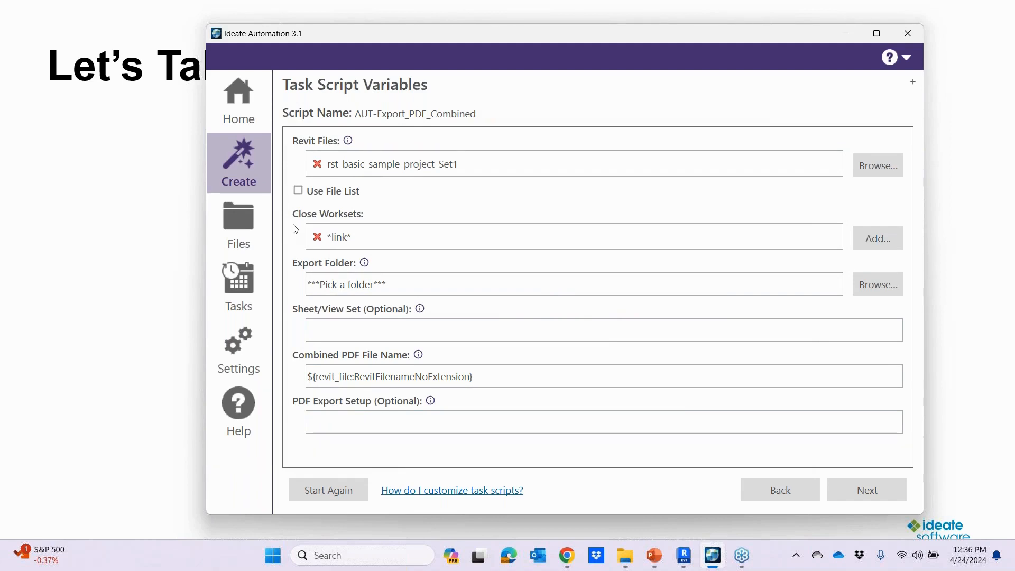
# Step: Remove the *link* entry from Close Worksets and check the Use File List option, leaving it off
pyautogui.click(317, 237)
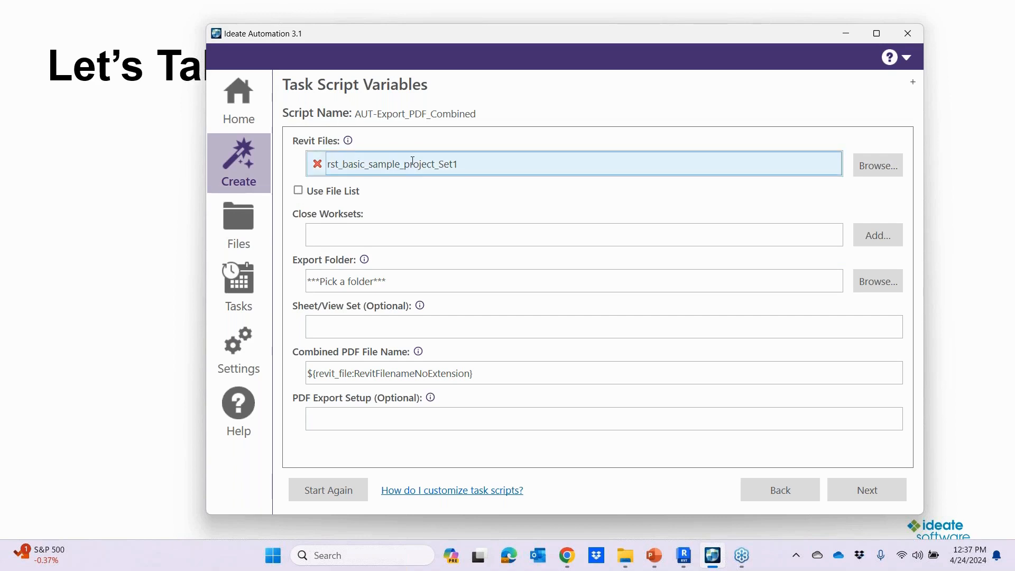
pyautogui.click(298, 191)
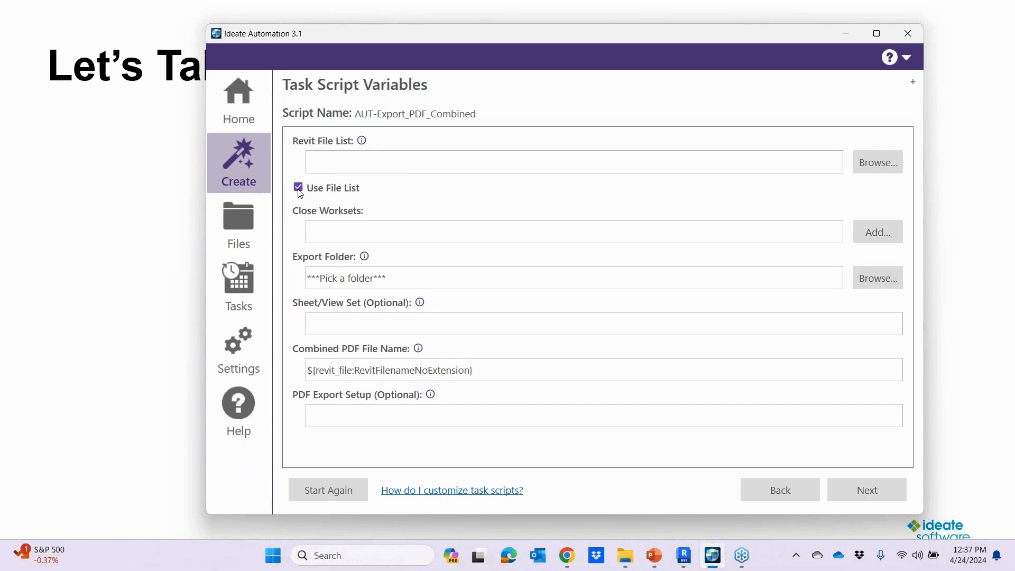
pyautogui.click(299, 191)
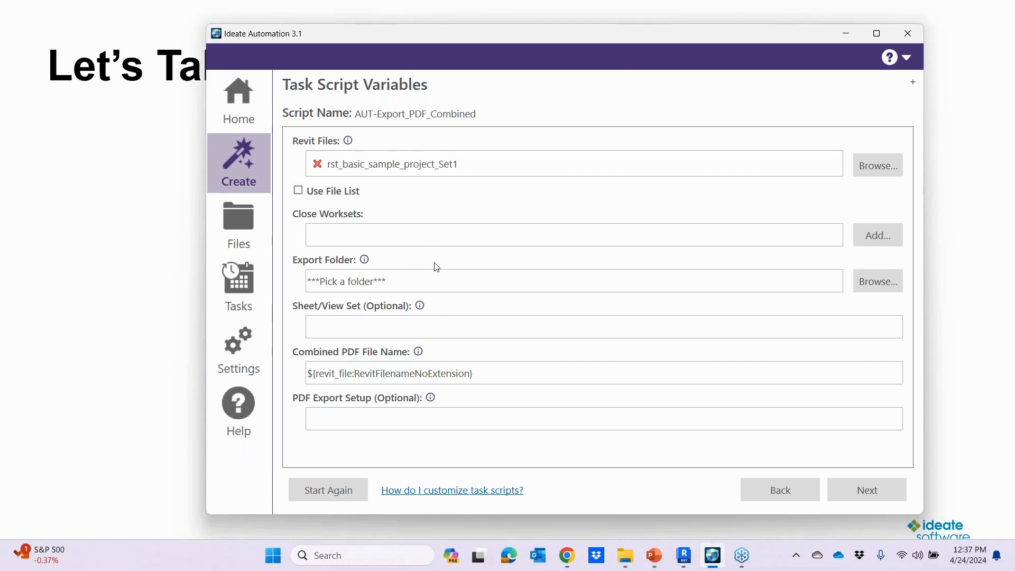
# Step: Set the export folder to PDF Output on the desktop and the sheet/view set to Set 1
pyautogui.click(872, 291)
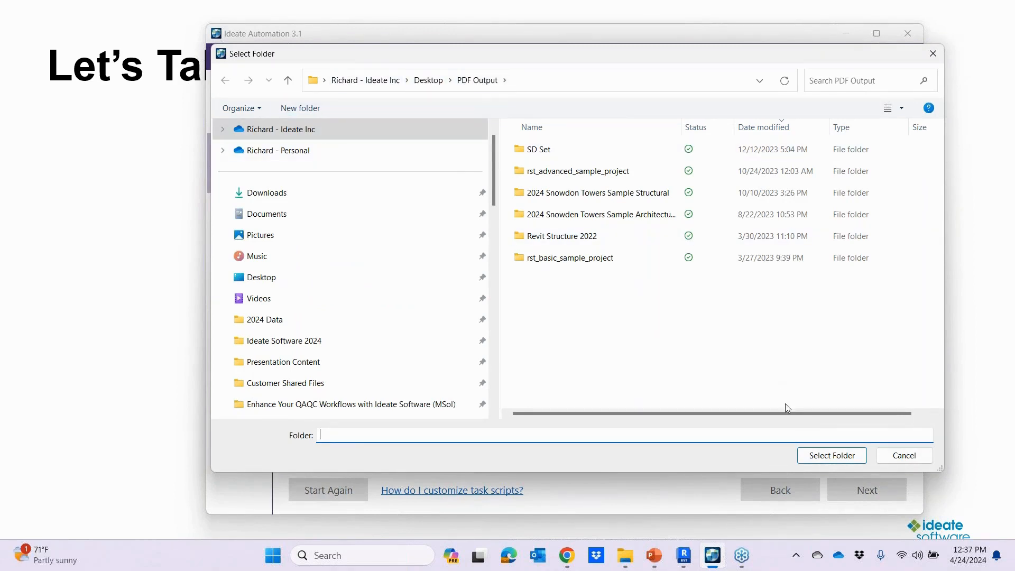
pyautogui.click(821, 457)
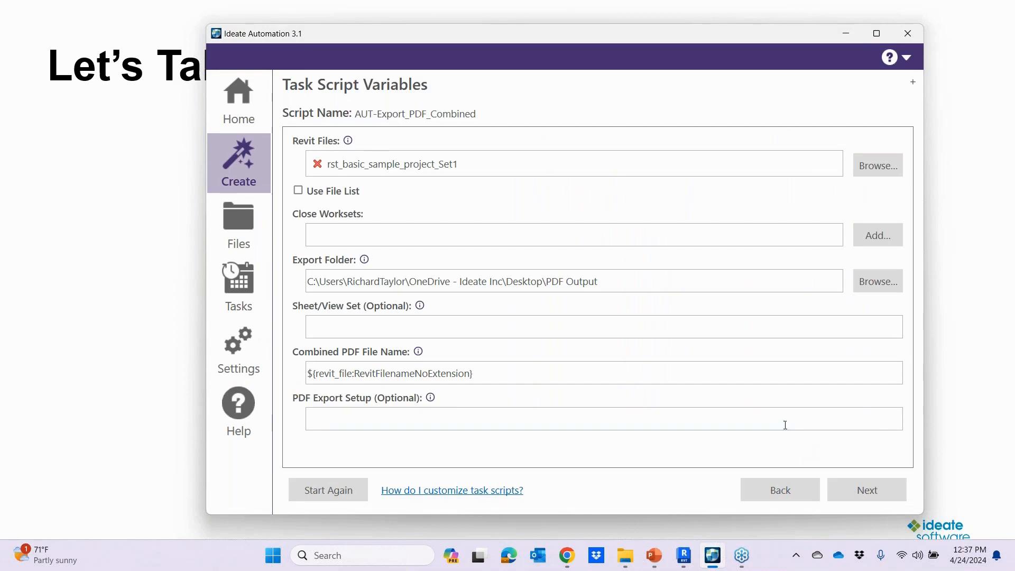
pyautogui.click(351, 329)
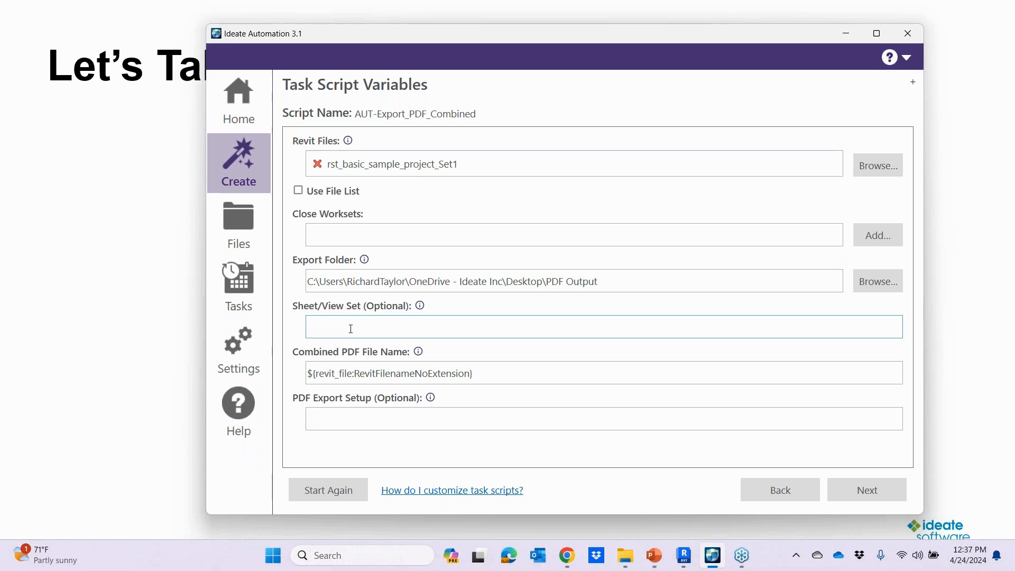
pyautogui.write('Set 1')
# Step: Leave the PDF export setup blank, accept the task selections, and save and run the task
pyautogui.click(326, 417)
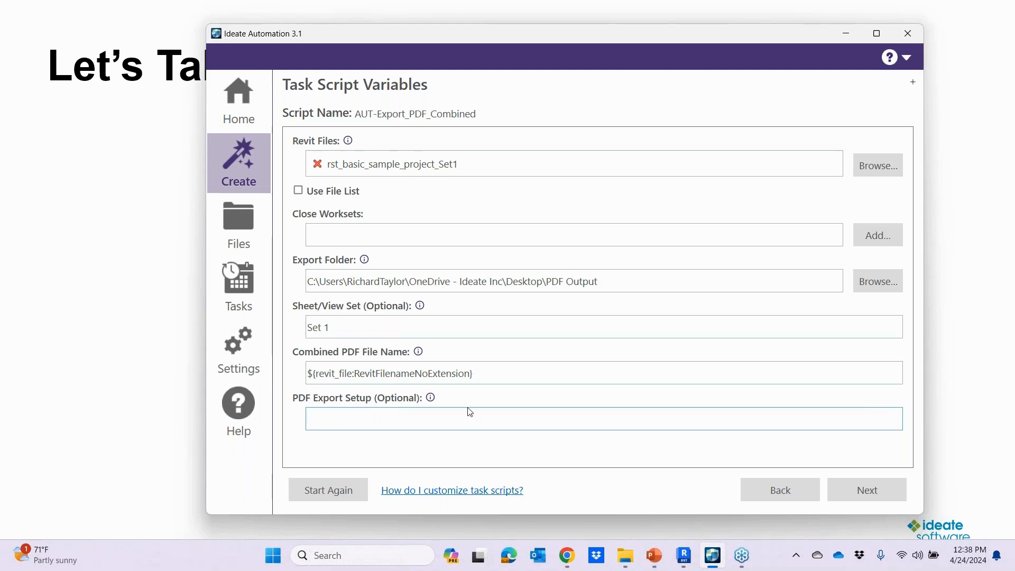
pyautogui.click(870, 495)
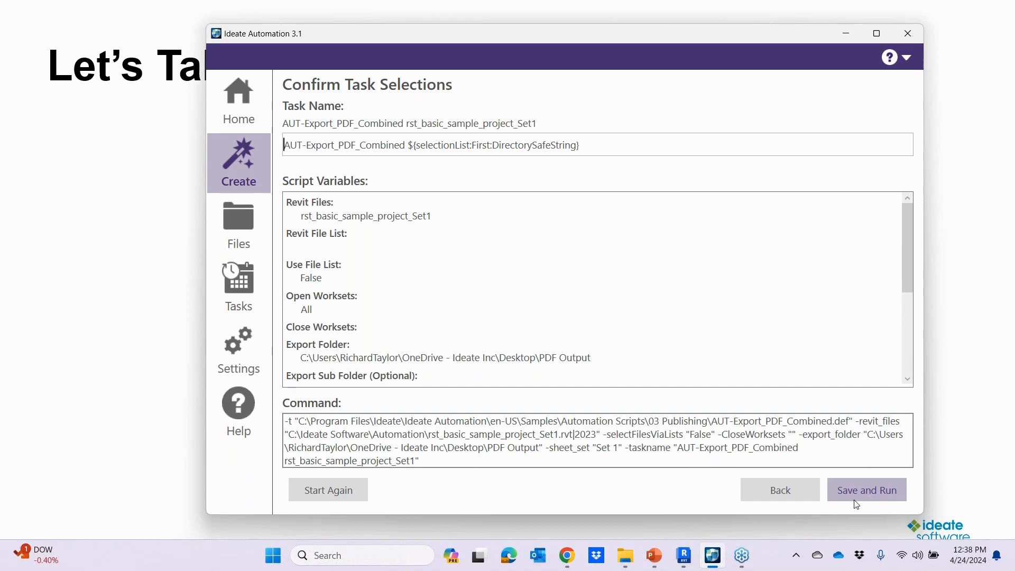
pyautogui.click(859, 498)
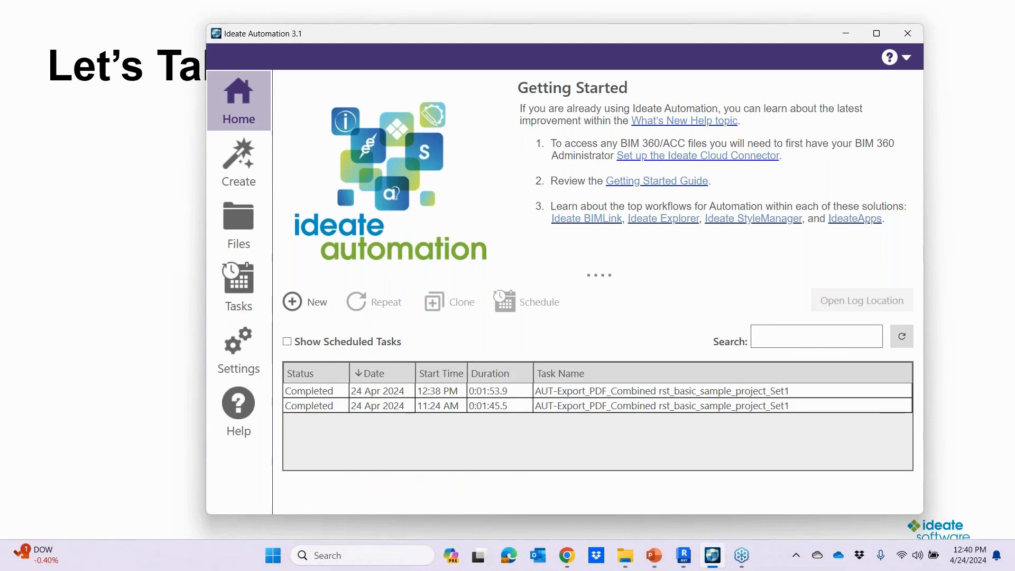
# Step: Review the actions available for the most recent completed PDF export task without applying any
pyautogui.click(324, 395)
pyautogui.rightClick(323, 394)
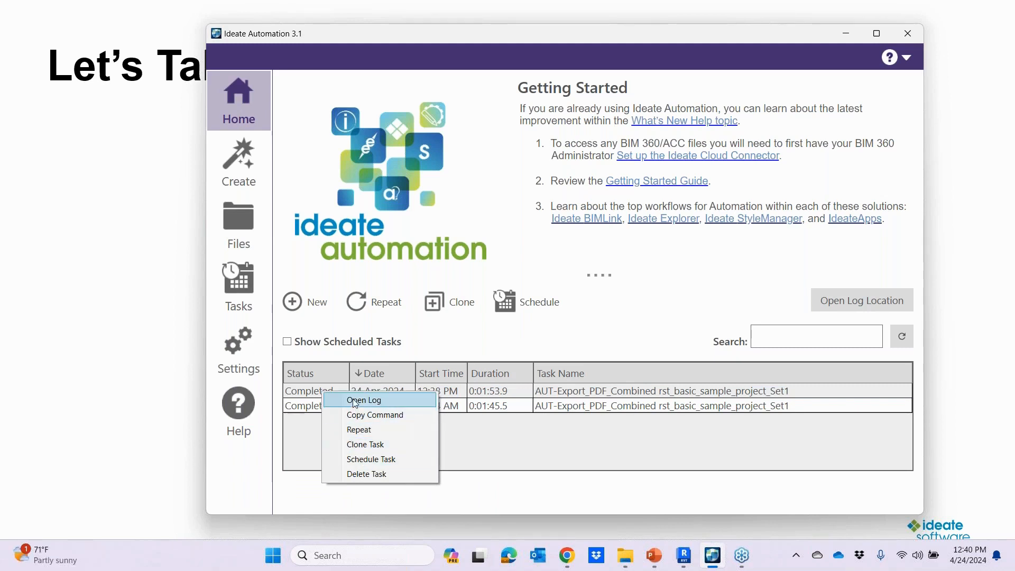
pyautogui.click(445, 339)
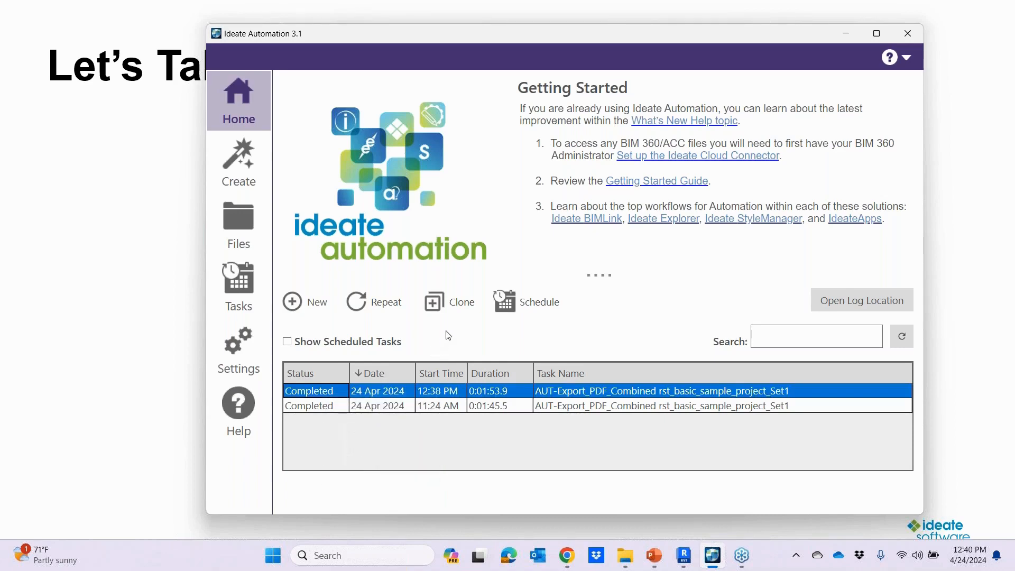
# Step: Switch to the PDF Output folder in File Explorer and open rst_basic_sample_project_Set1.pdf
pyautogui.hotkey('alt', 'Tab')
pyautogui.hotkey('alt', 'Tab')
pyautogui.hotkey('alt', 'Tab')
pyautogui.hotkey('alt', 'Tab')
pyautogui.hotkey('alt', 'Tab')
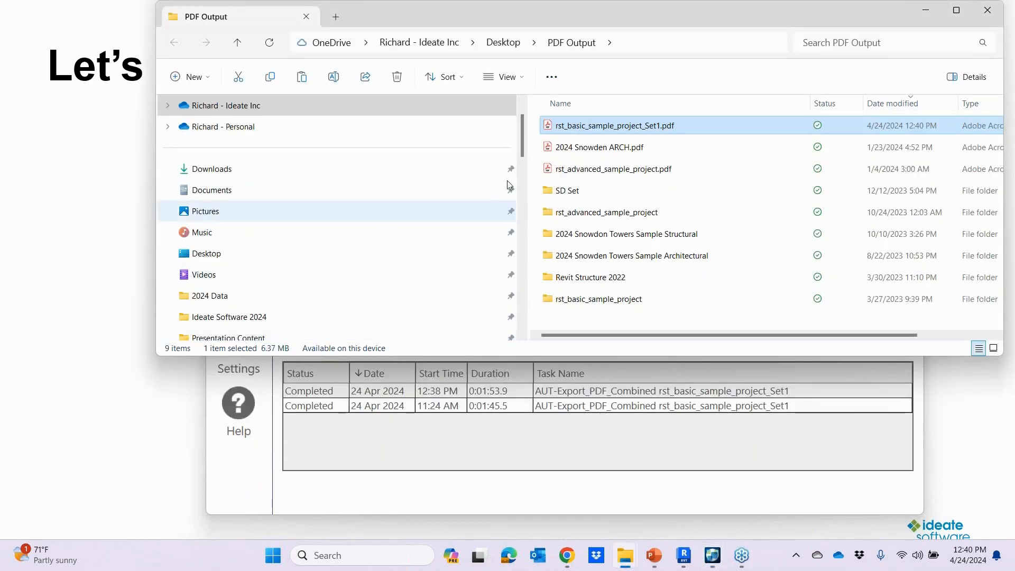
pyautogui.moveTo(598, 20); pyautogui.dragTo(518, 103)
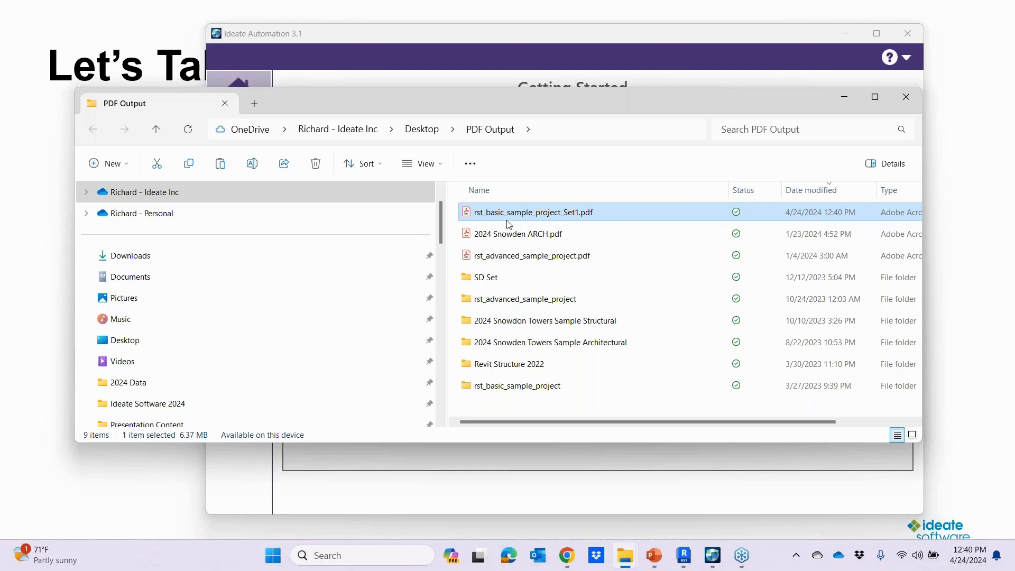
pyautogui.doubleClick(540, 217)
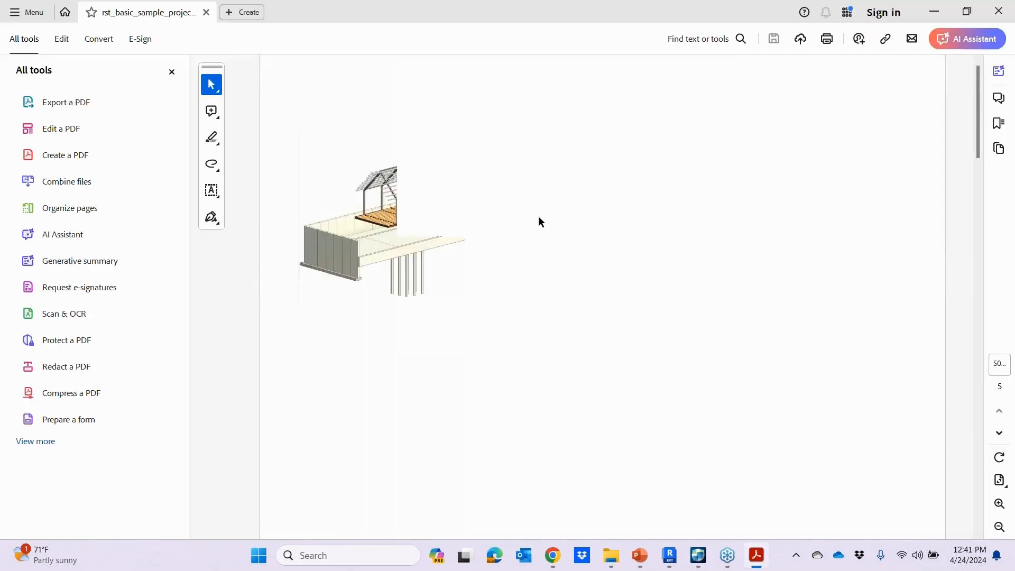
# Step: Page through all sheets of the exported PDF, dismissing the What's new notice, and close the PDF viewer
pyautogui.click(1000, 434)
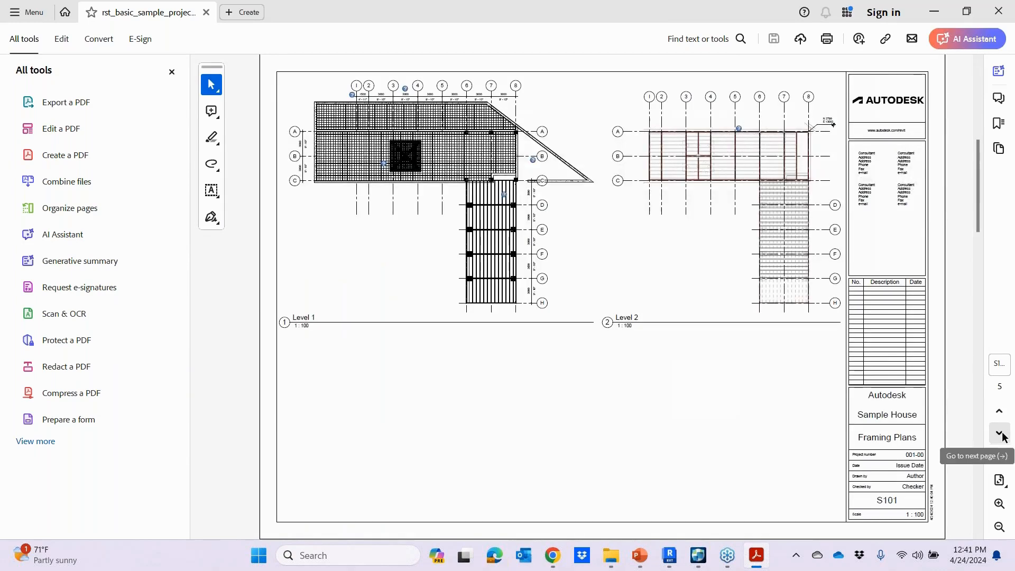
pyautogui.click(1000, 434)
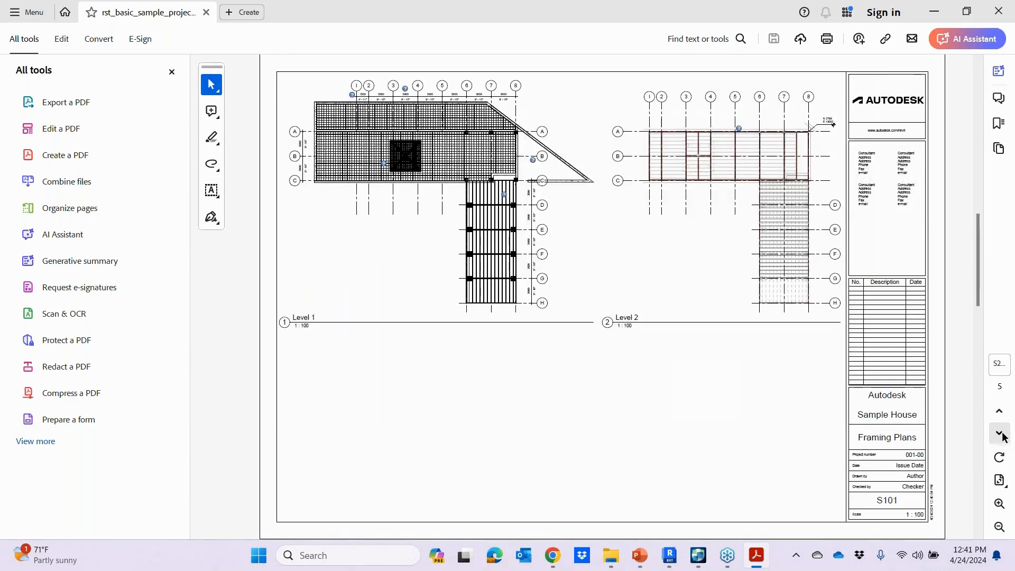
pyautogui.click(1002, 435)
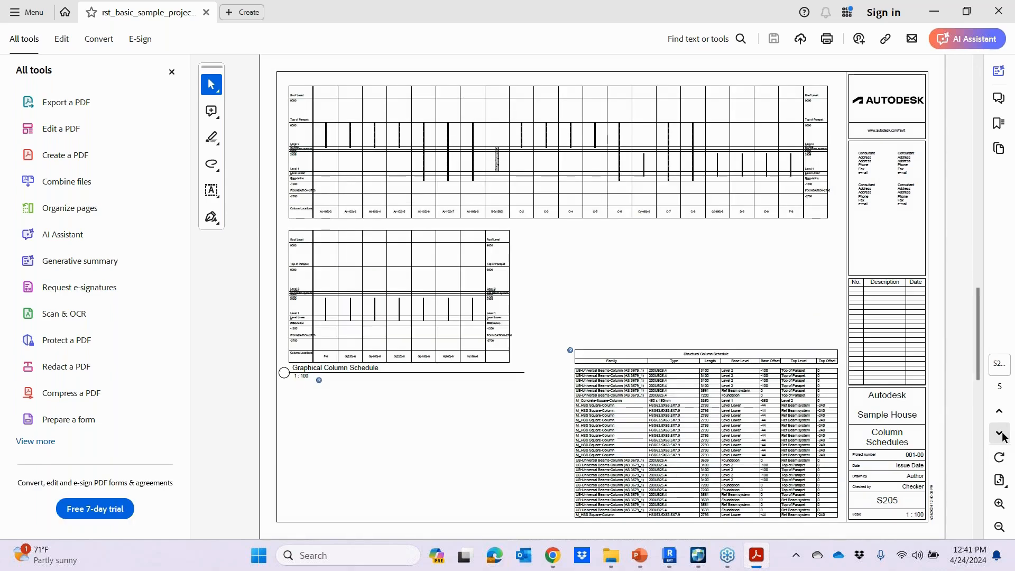
pyautogui.click(1001, 434)
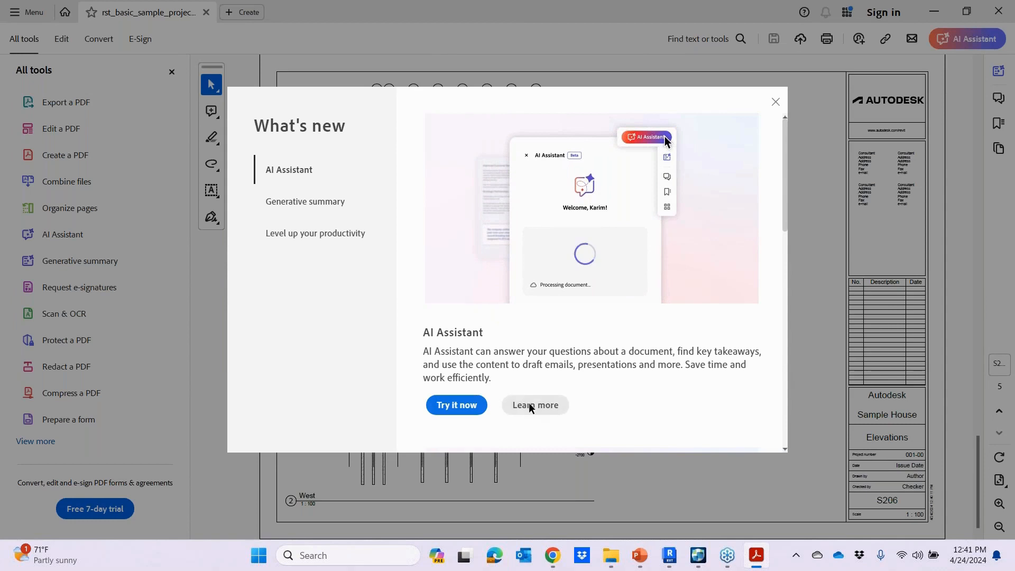
pyautogui.click(776, 102)
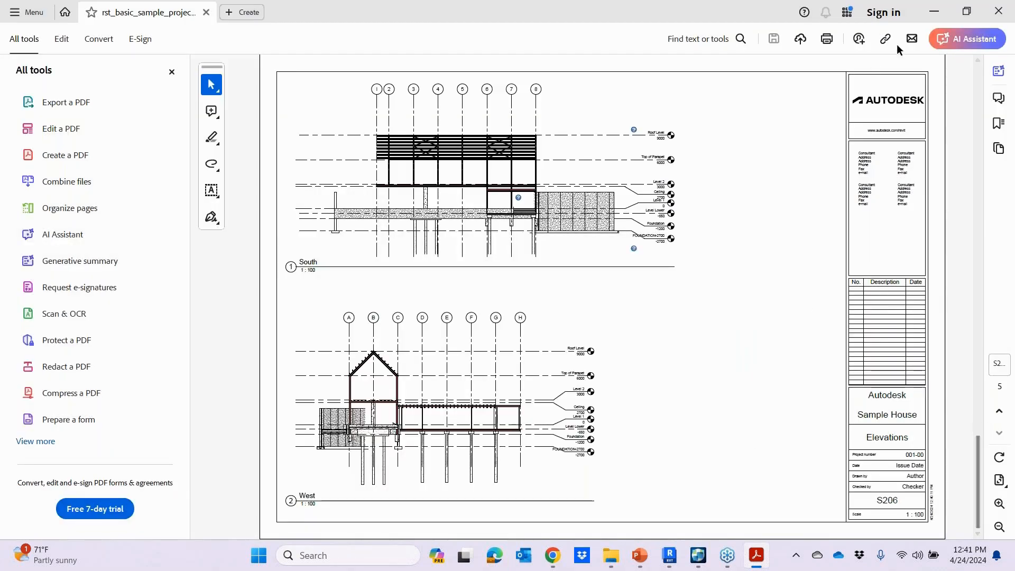
pyautogui.click(1011, 16)
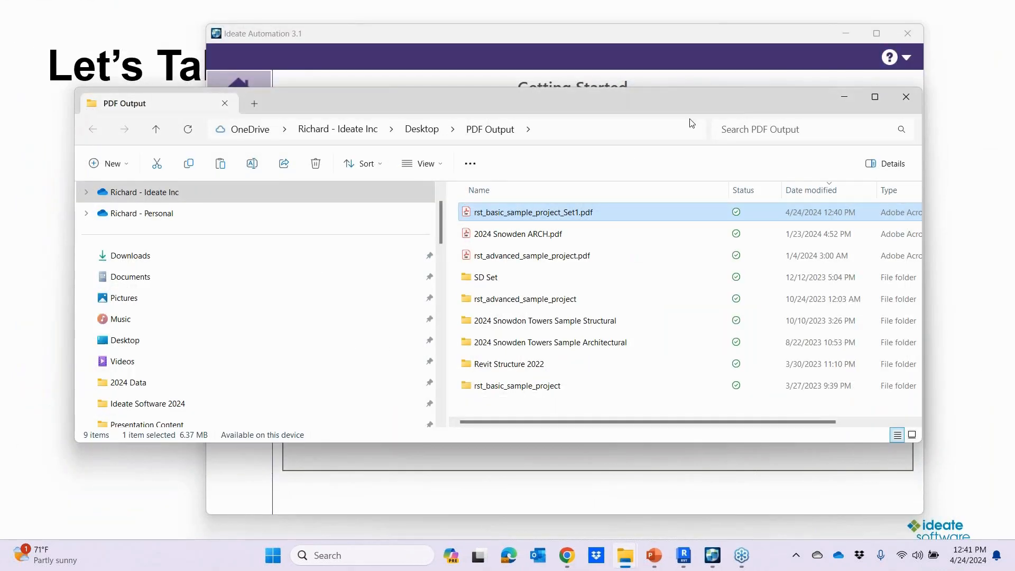
# Step: Switch to Ideate Automation and start scheduling the most recent completed PDF export task under the name Washington DC Daily PDF
pyautogui.hotkey('alt', 'Tab')
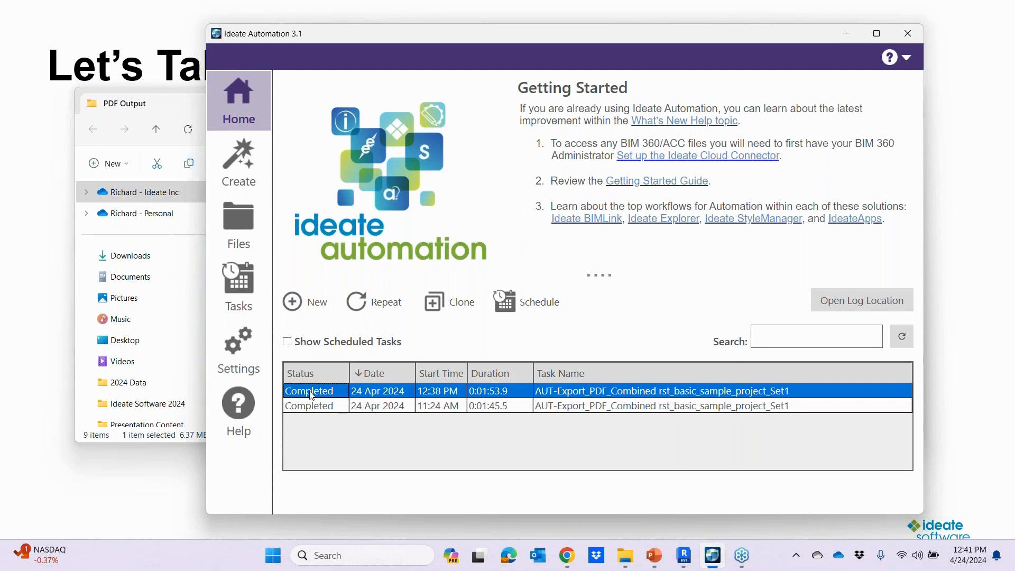
pyautogui.rightClick(339, 390)
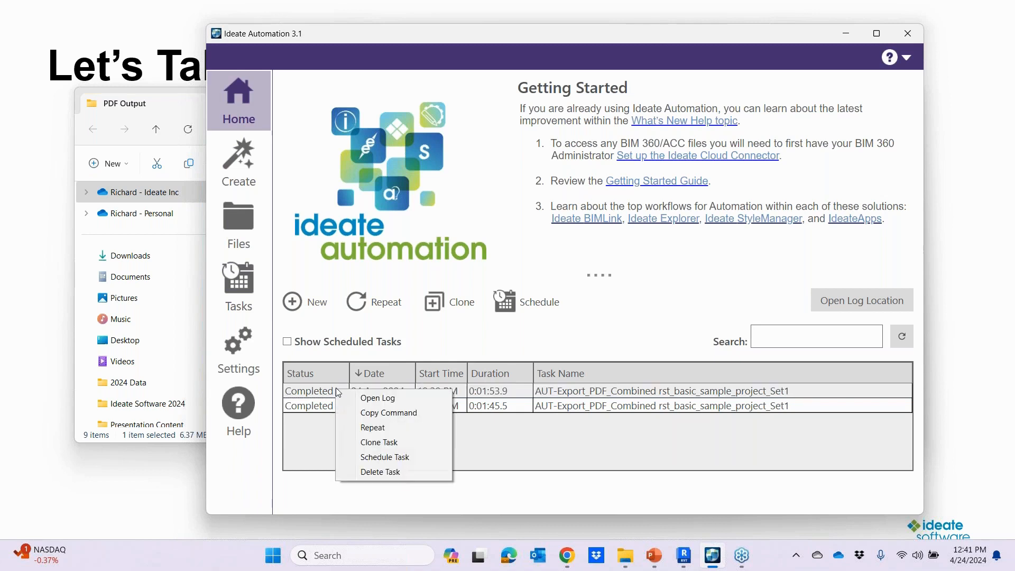
pyautogui.click(383, 458)
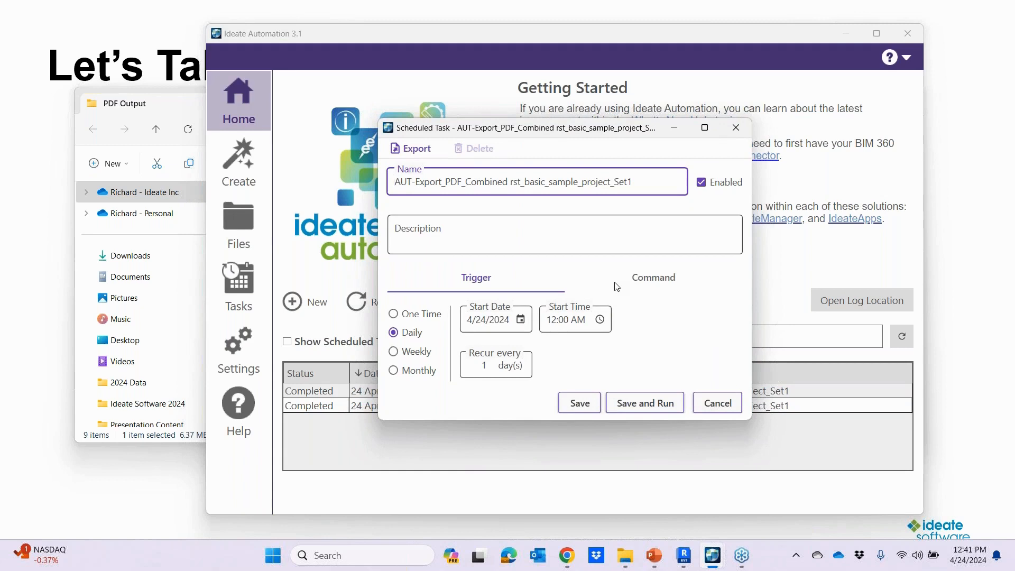
pyautogui.moveTo(641, 182); pyautogui.dragTo(370, 191)
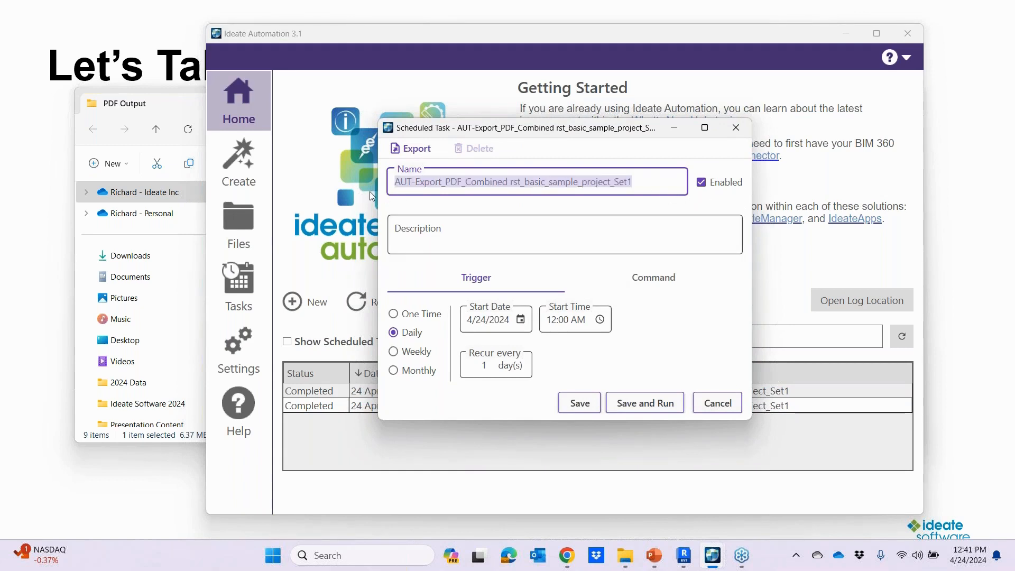
pyautogui.write('Washington DC D')
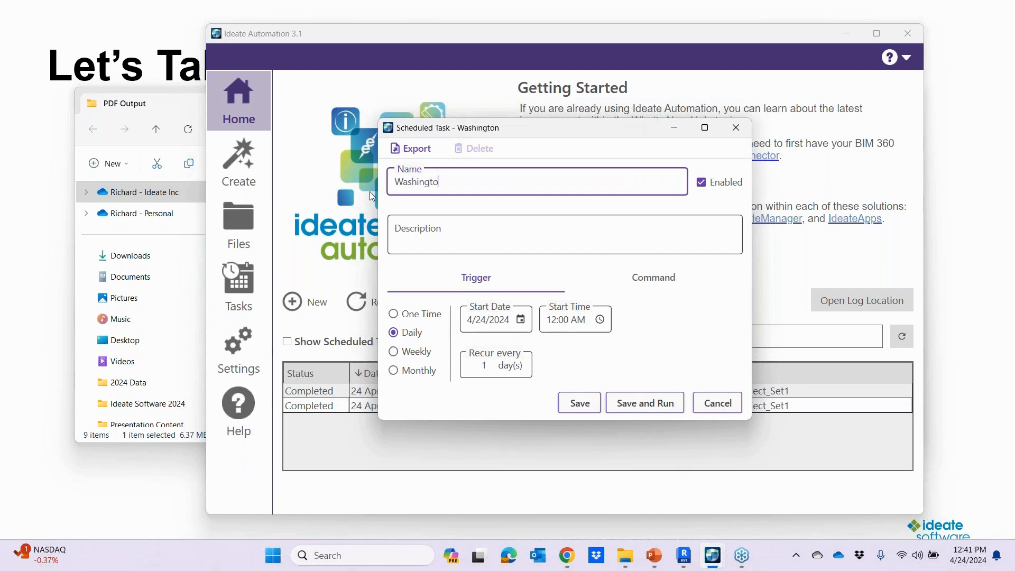
pyautogui.write('aily PDF')
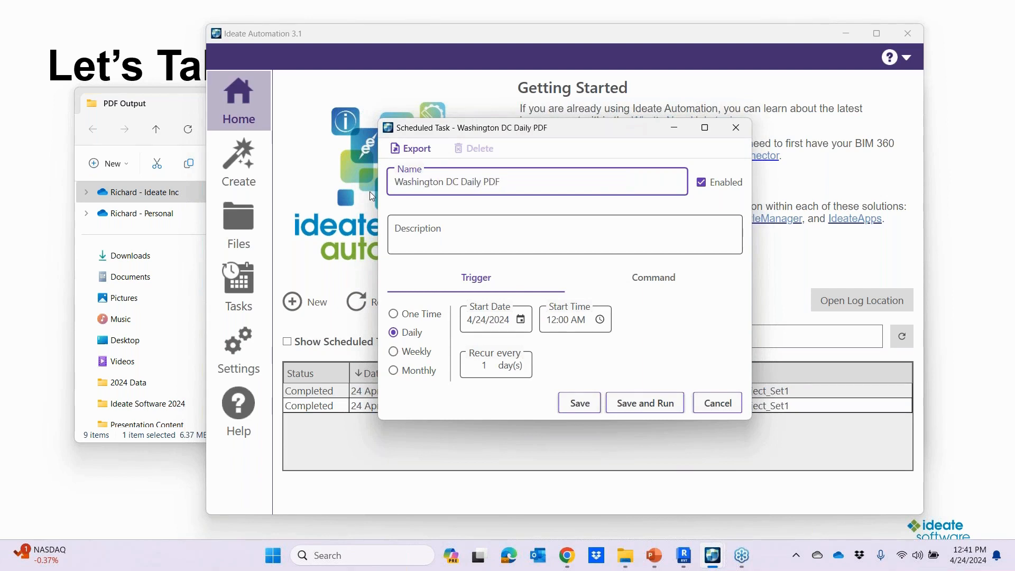
# Step: Save the daily schedule with a 2:00 AM start time, and check its entry in the list of scheduled tasks
pyautogui.click(601, 320)
pyautogui.moveTo(663, 374); pyautogui.dragTo(673, 398)
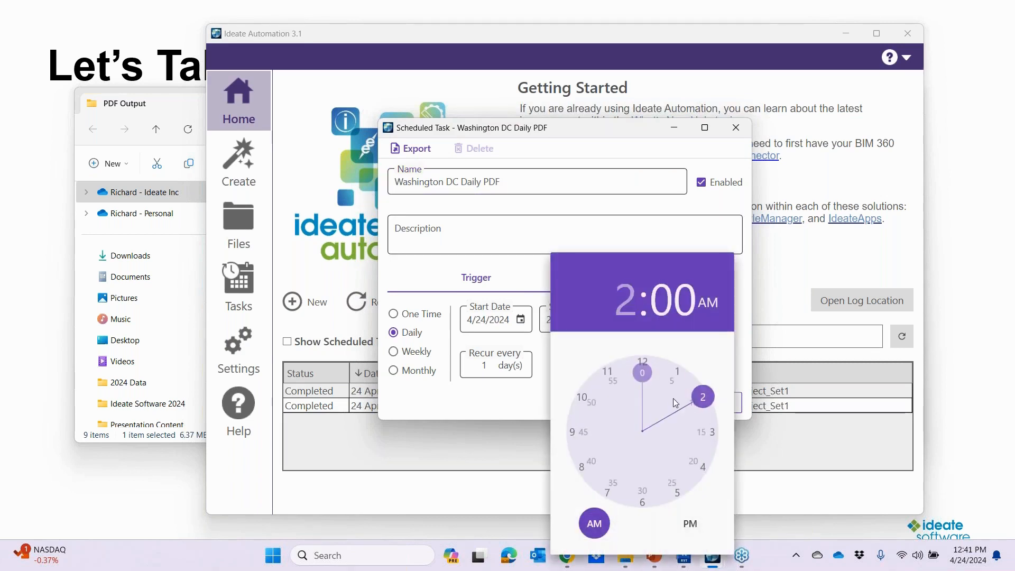
pyautogui.click(527, 412)
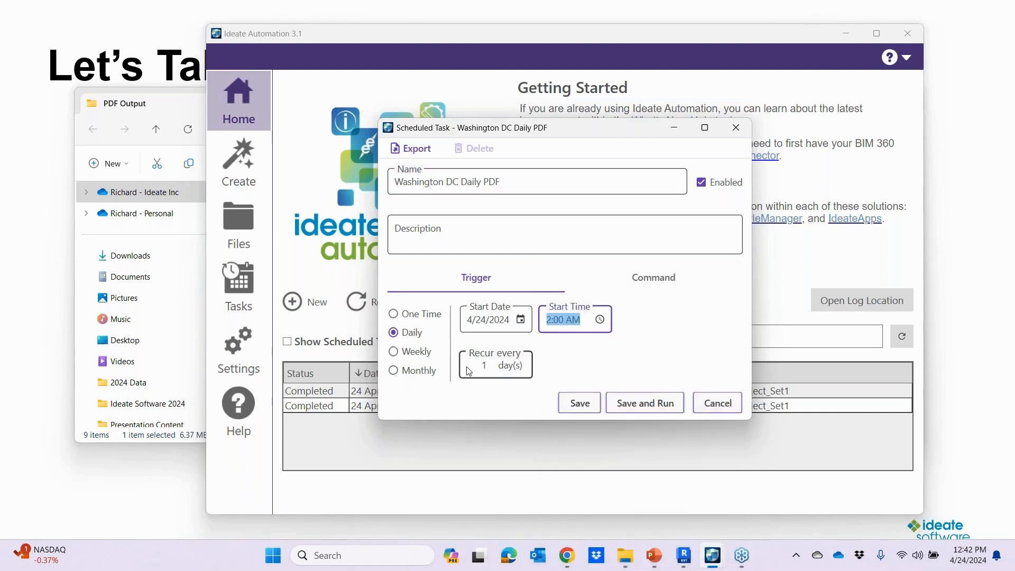
pyautogui.click(580, 406)
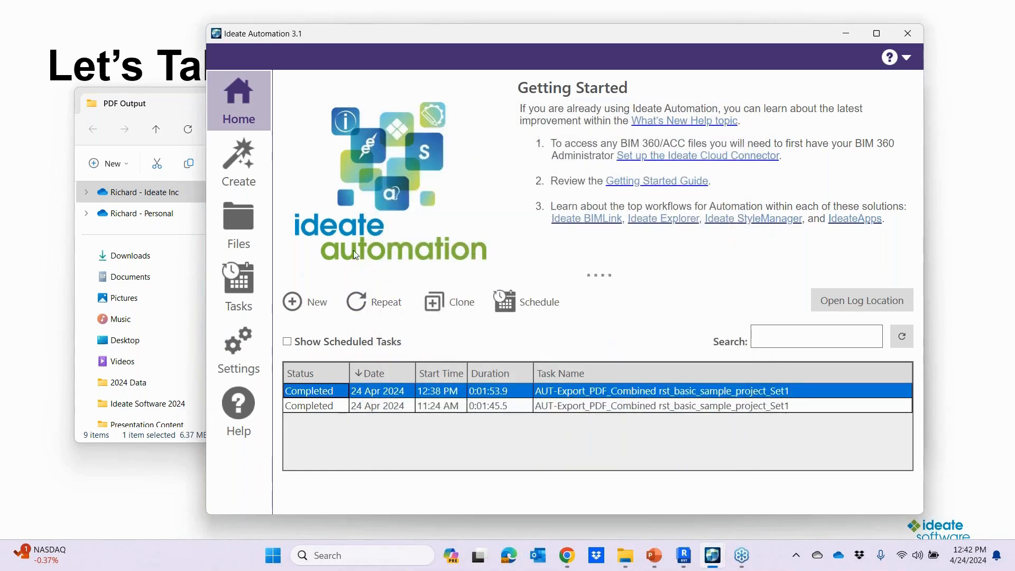
pyautogui.click(241, 287)
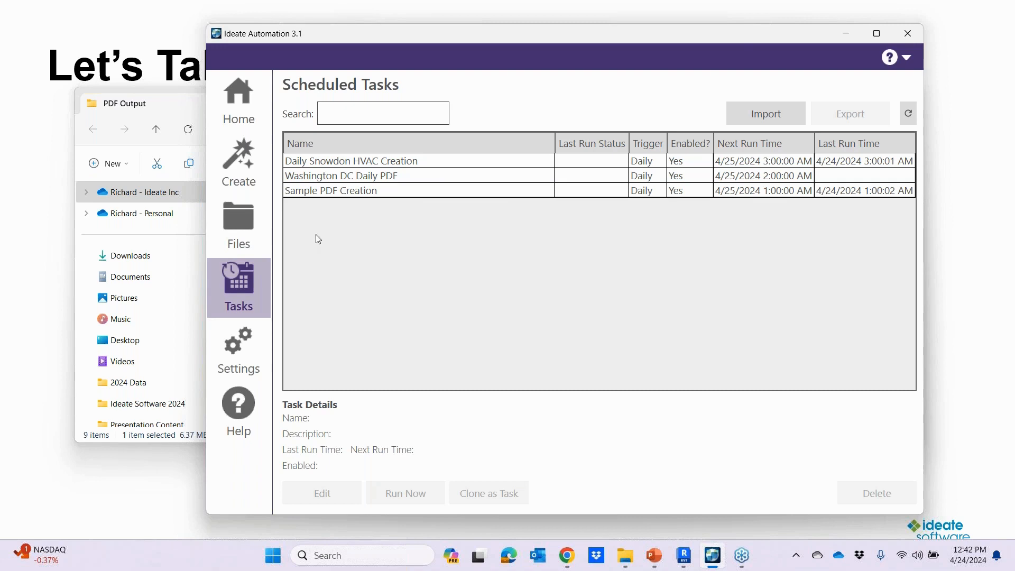
pyautogui.click(246, 127)
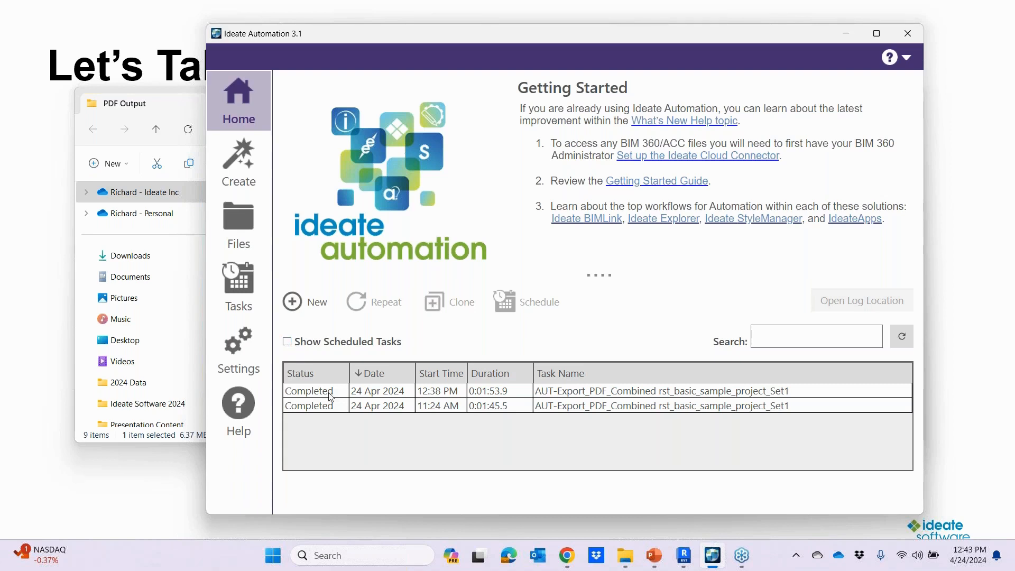
pyautogui.press('alt')
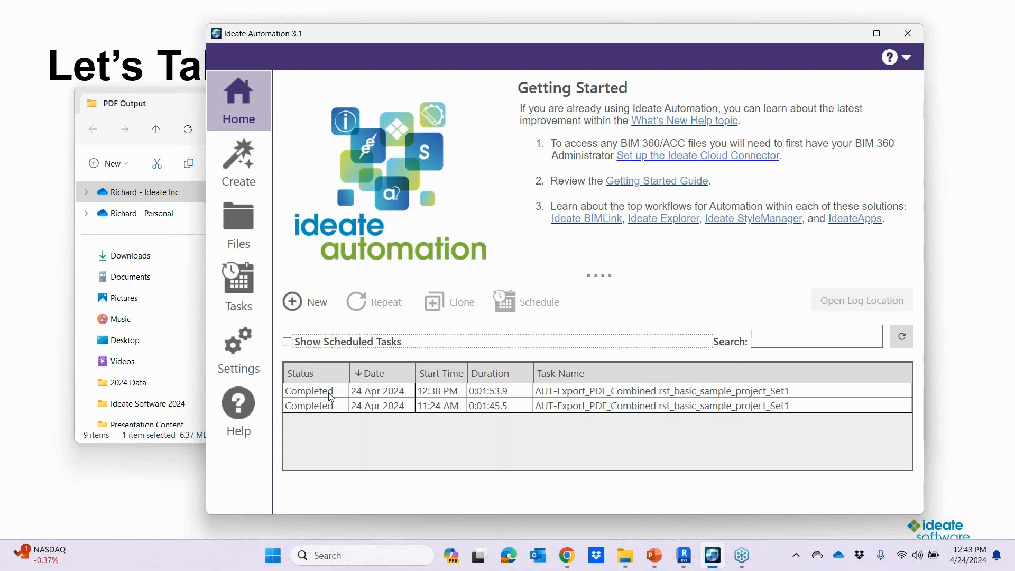
pyautogui.press('Tab')
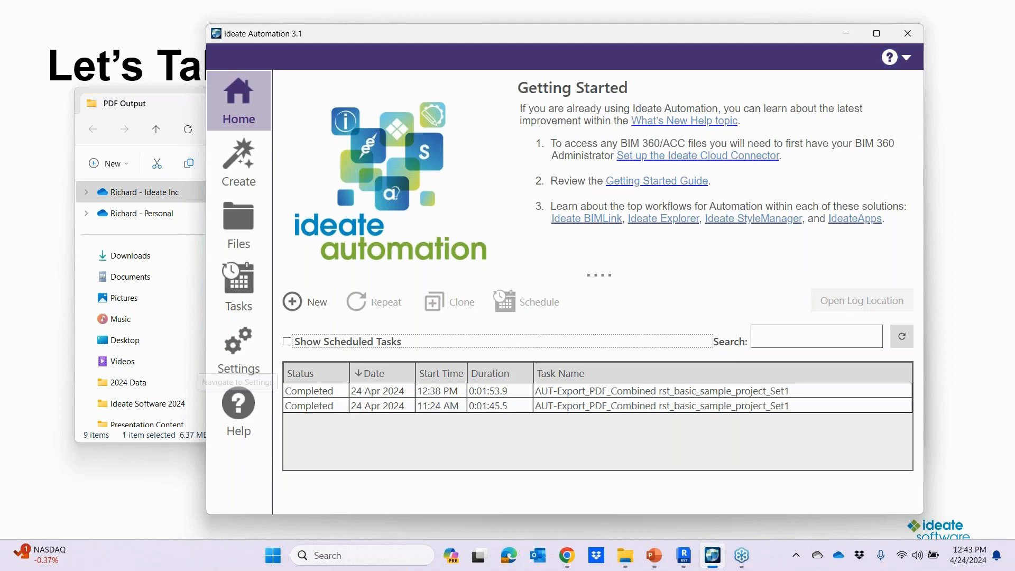
pyautogui.hotkey('alt', 'Tab')
pyautogui.hotkey('alt', 'Tab')
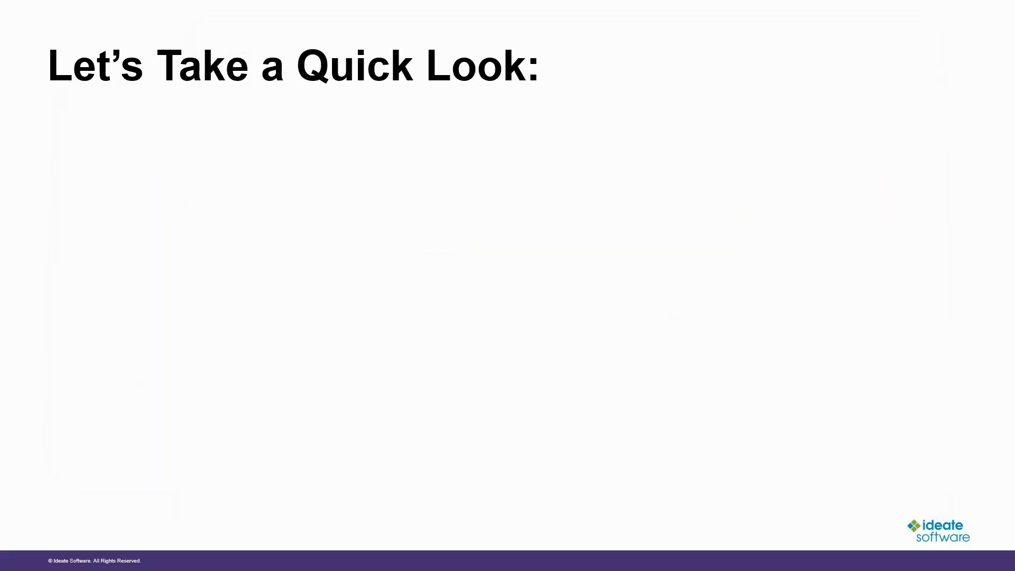
pyautogui.press('Right')
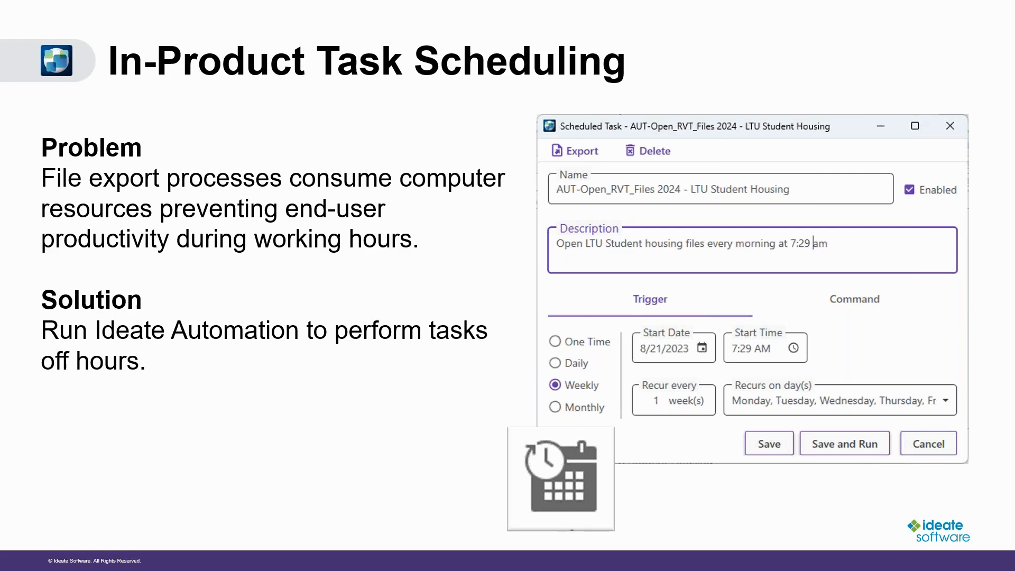
pyautogui.press('Right')
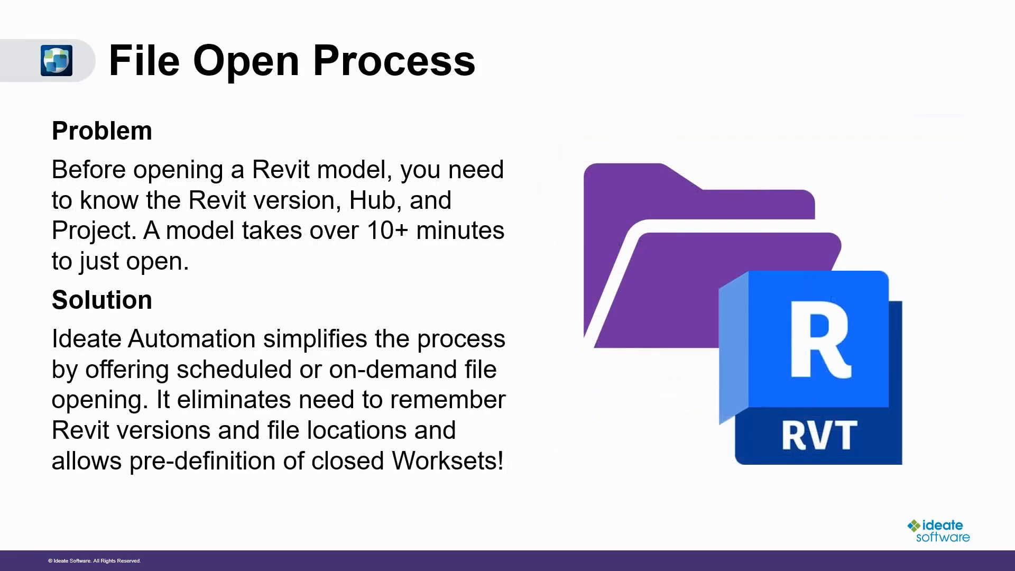